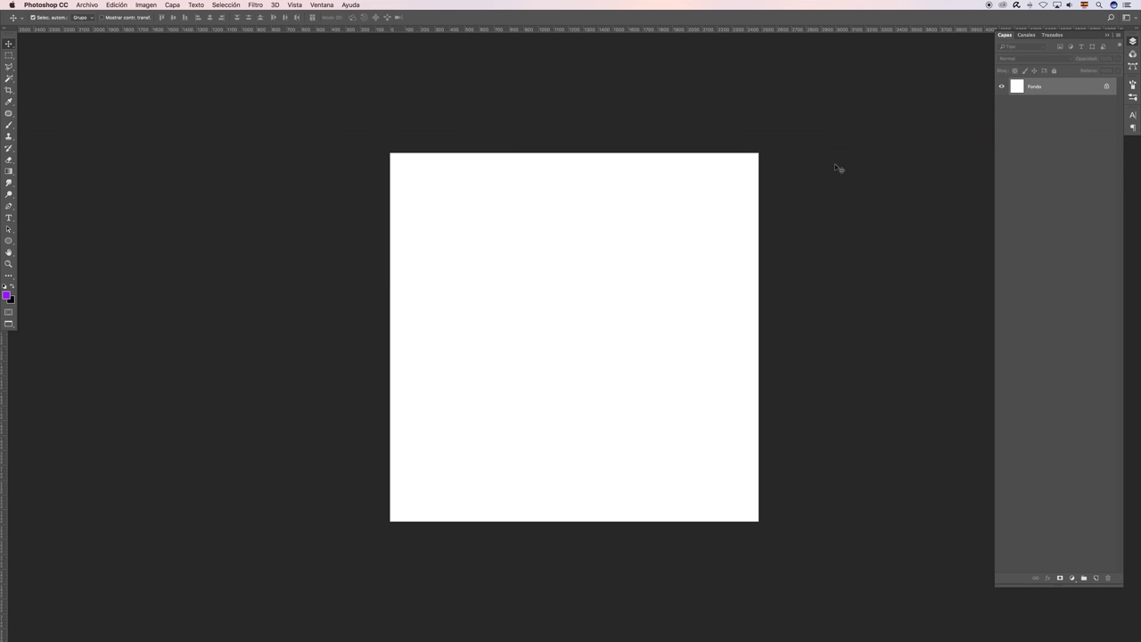
Drag the peeled banana photo from Finder in as a Single-banana layer, then select the Fondo layer.
{"action": "key", "text": "super+Tab"}
{"action": "key", "text": "super+Tab"}
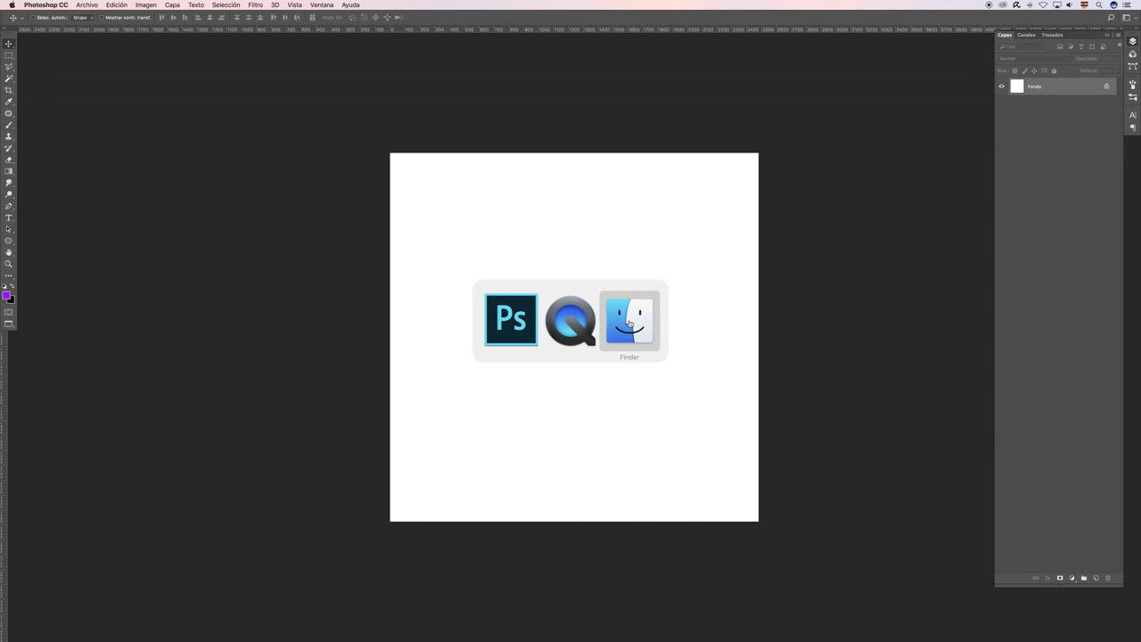
{"action": "left_click", "coordinate": [461, 231]}
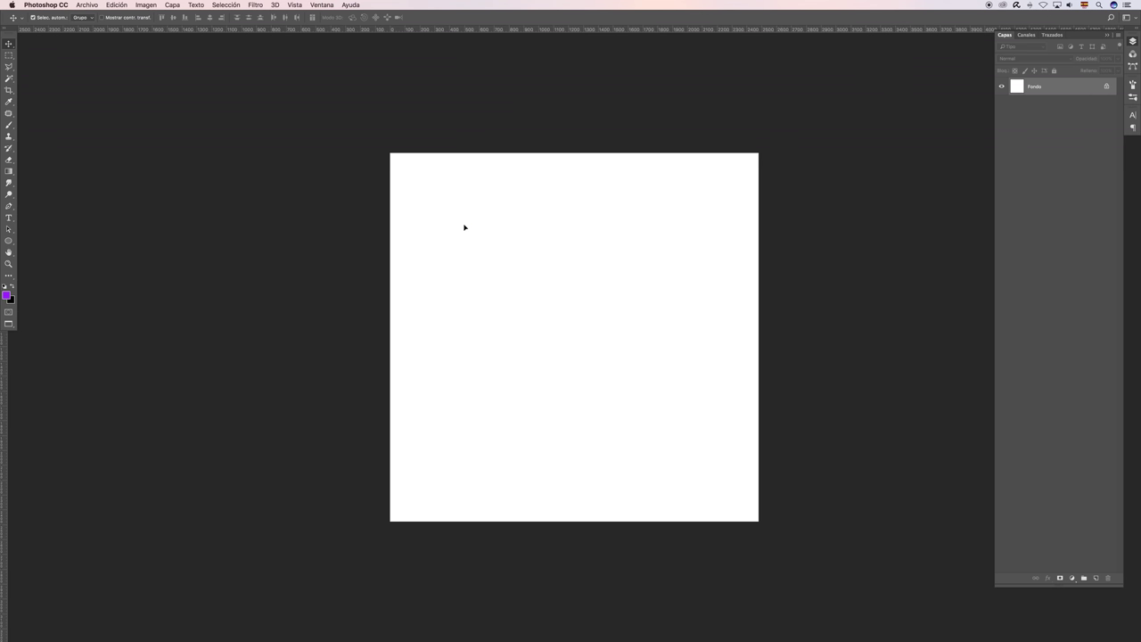
{"action": "left_click_drag", "start_coordinate": [734, 150], "coordinate": [733, 133]}
{"action": "key", "text": "Return"}
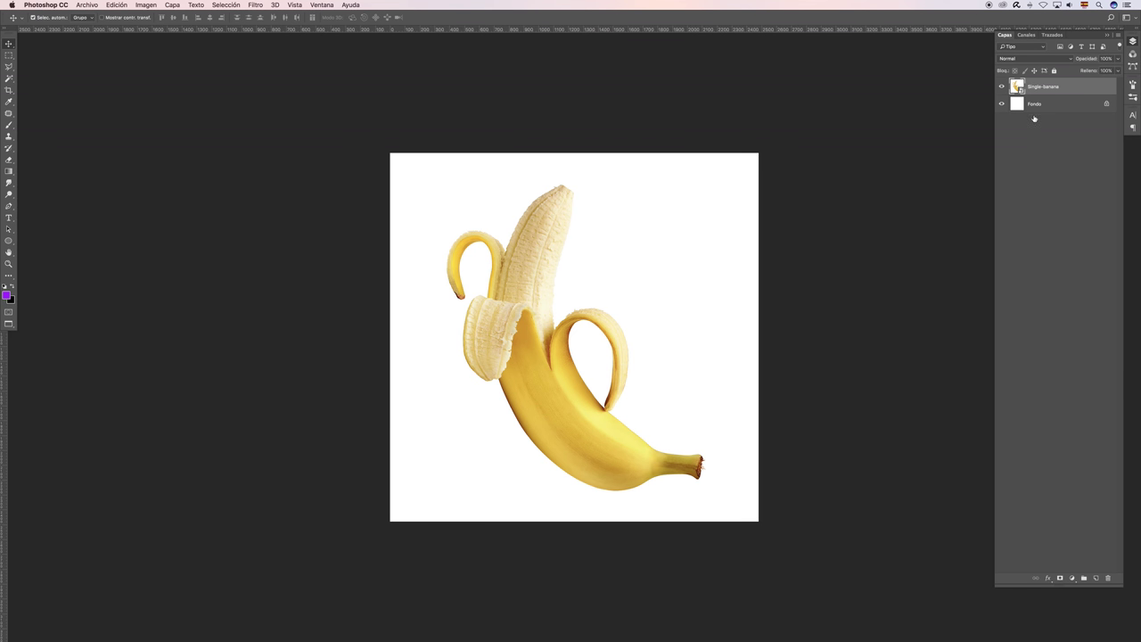
{"action": "left_click", "coordinate": [1075, 105]}
Delete the white Fondo background layer so Single-banana is the only layer.
{"action": "key", "text": "Delete"}
{"action": "left_click", "coordinate": [11, 82]}
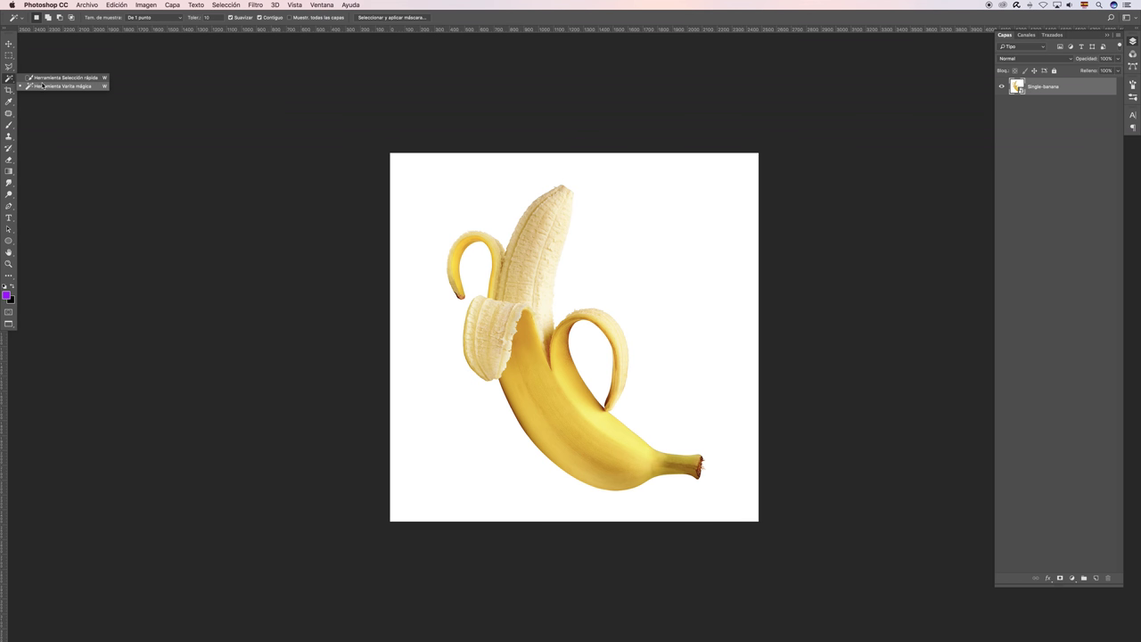
{"action": "left_click", "coordinate": [47, 86]}
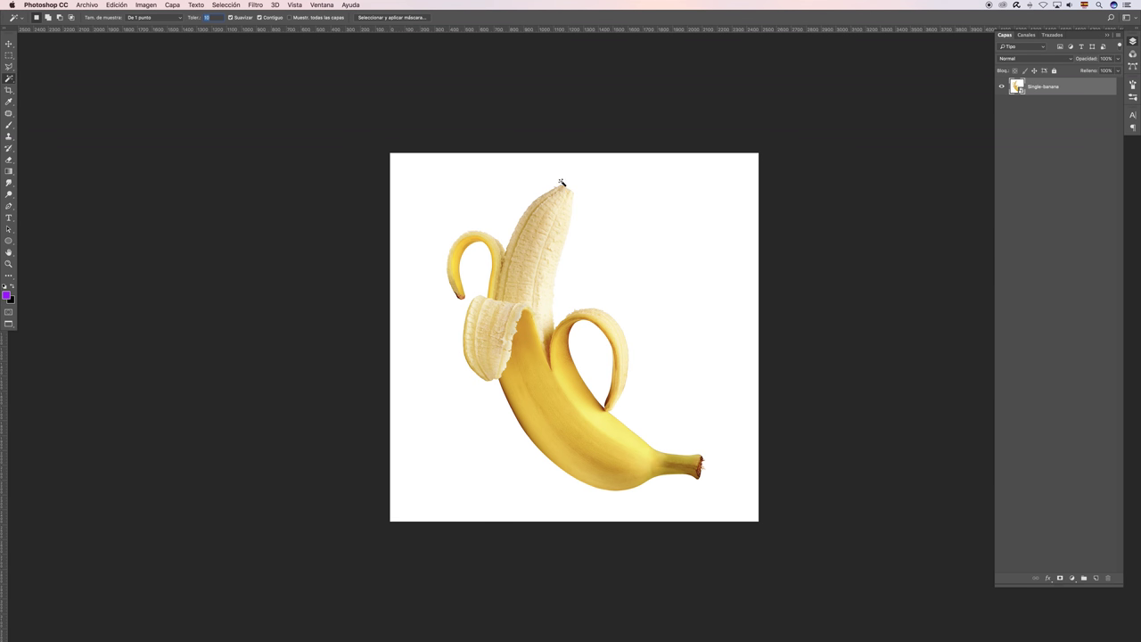
{"action": "left_click", "coordinate": [667, 206]}
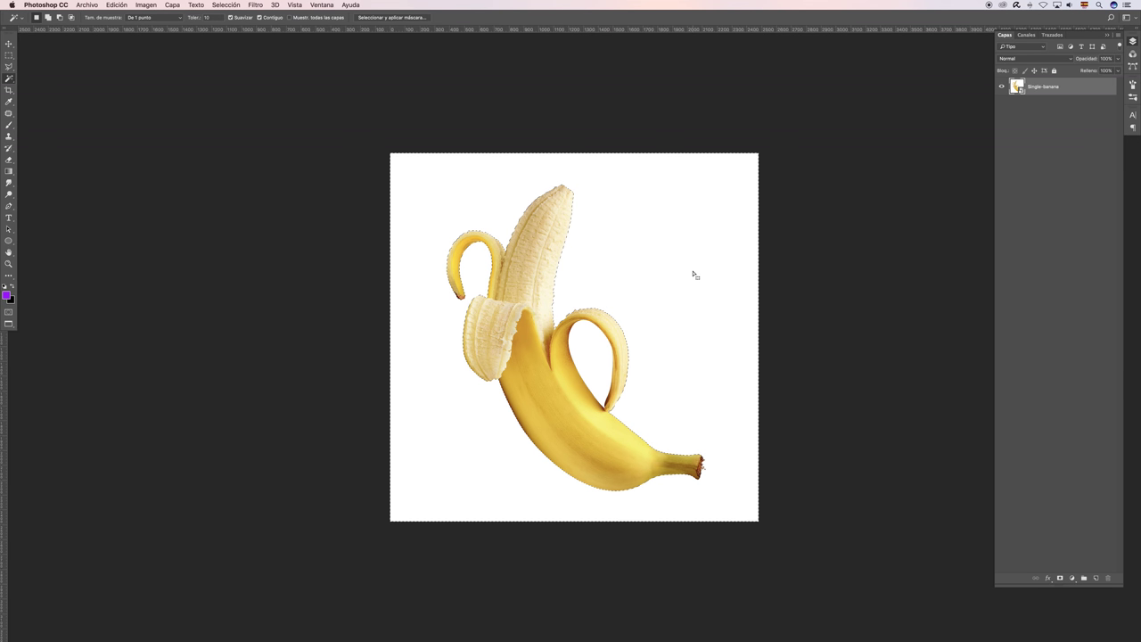
{"action": "key", "text": "super+d"}
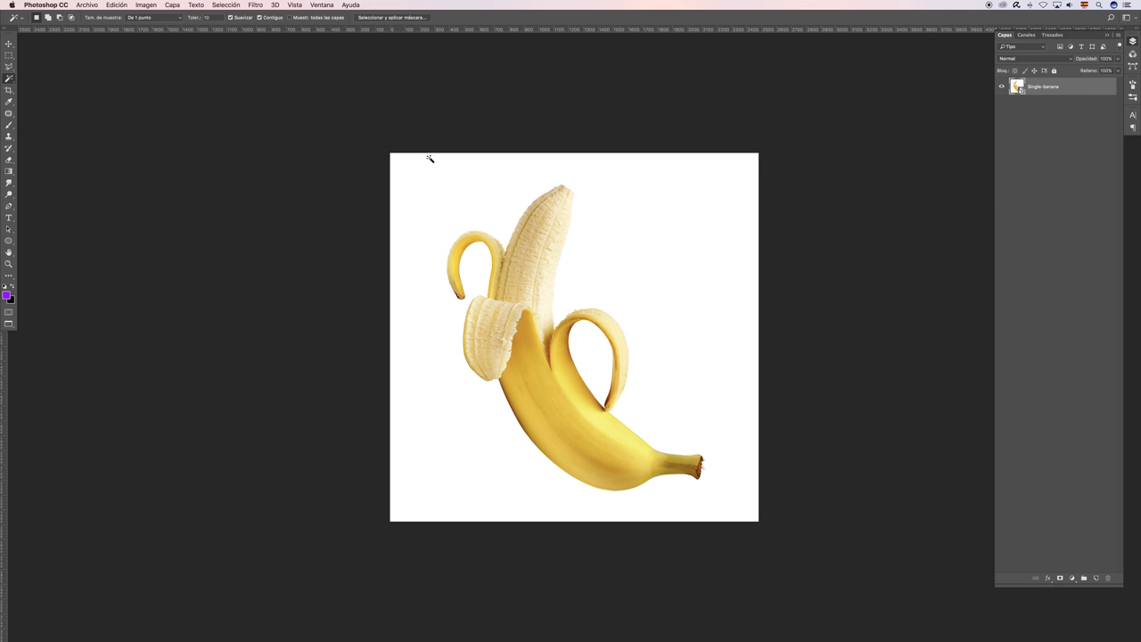
Paint a first Quick Selection around the banana and peel, resizing the brush as needed.
{"action": "right_click", "coordinate": [9, 78]}
{"action": "left_click", "coordinate": [53, 78]}
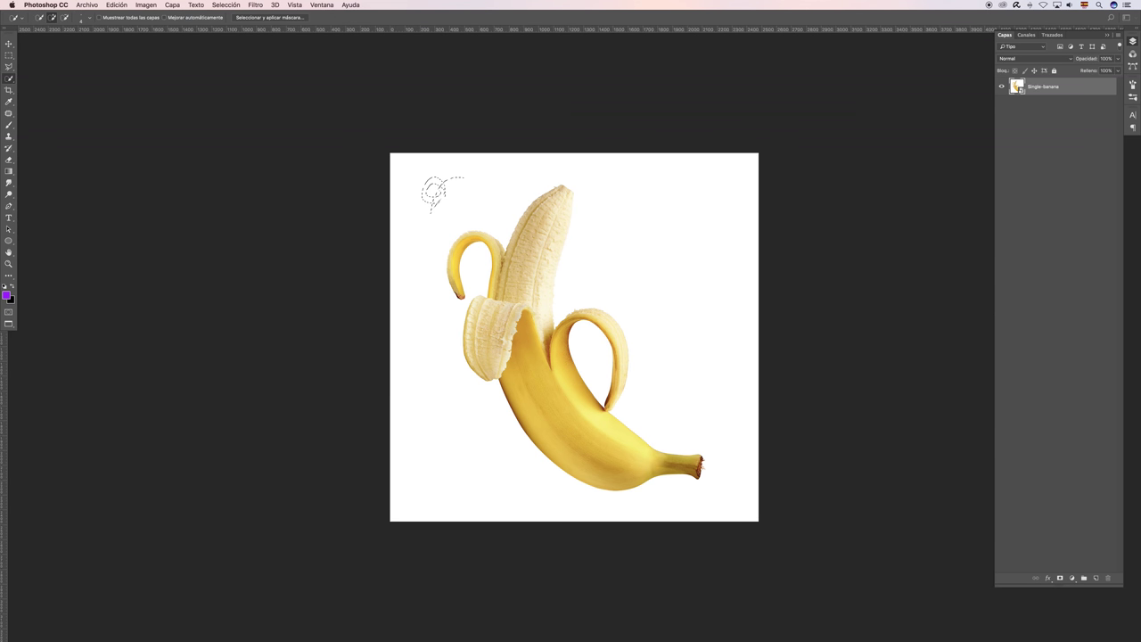
{"action": "left_click_drag", "start_coordinate": [470, 217], "coordinate": [446, 412]}
{"action": "left_click", "coordinate": [426, 197]}
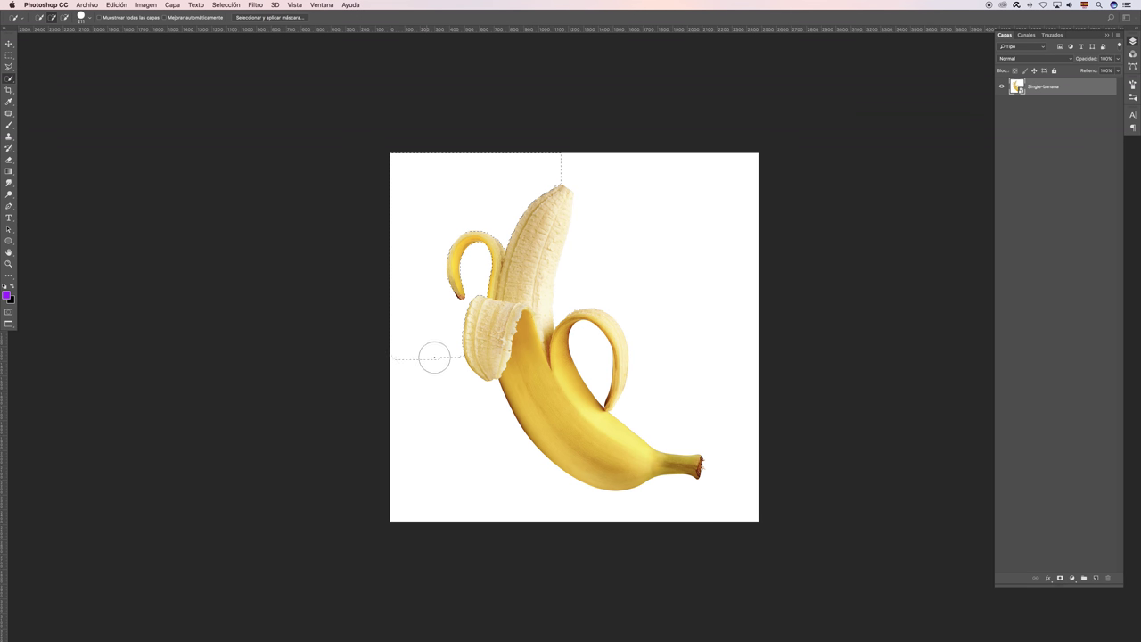
{"action": "left_click_drag", "start_coordinate": [600, 415], "coordinate": [580, 416]}
{"action": "left_click_drag", "start_coordinate": [619, 512], "coordinate": [725, 428]}
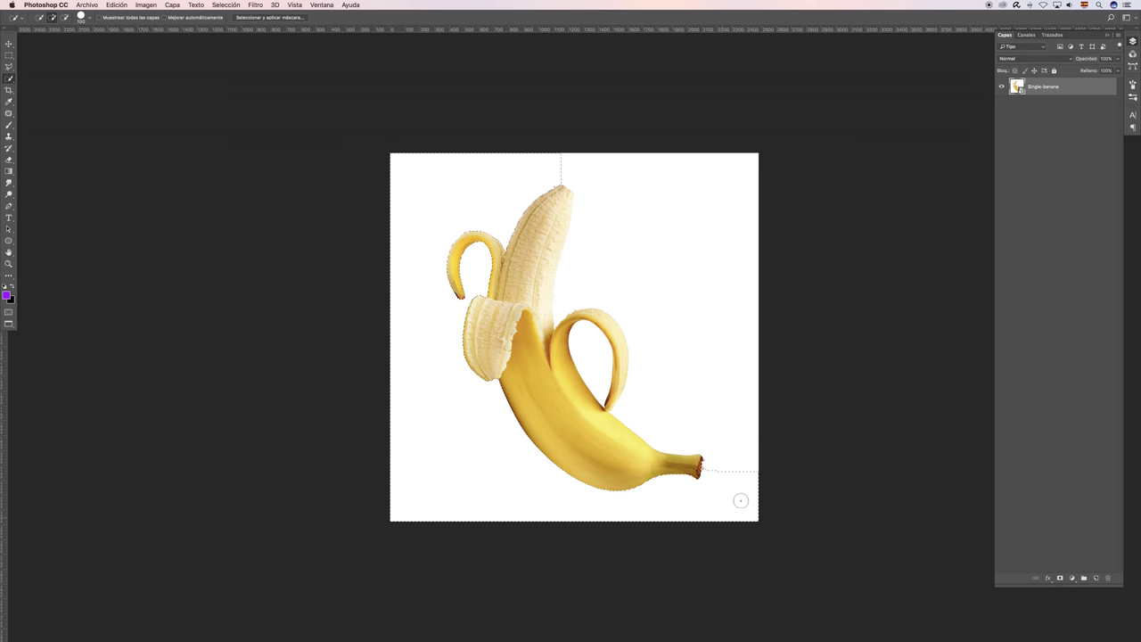
{"action": "mouse_move", "coordinate": [604, 284]}
{"action": "left_mouse_down"}
{"action": "mouse_move", "coordinate": [593, 310]}
{"action": "mouse_move", "coordinate": [575, 314]}
{"action": "left_mouse_up"}
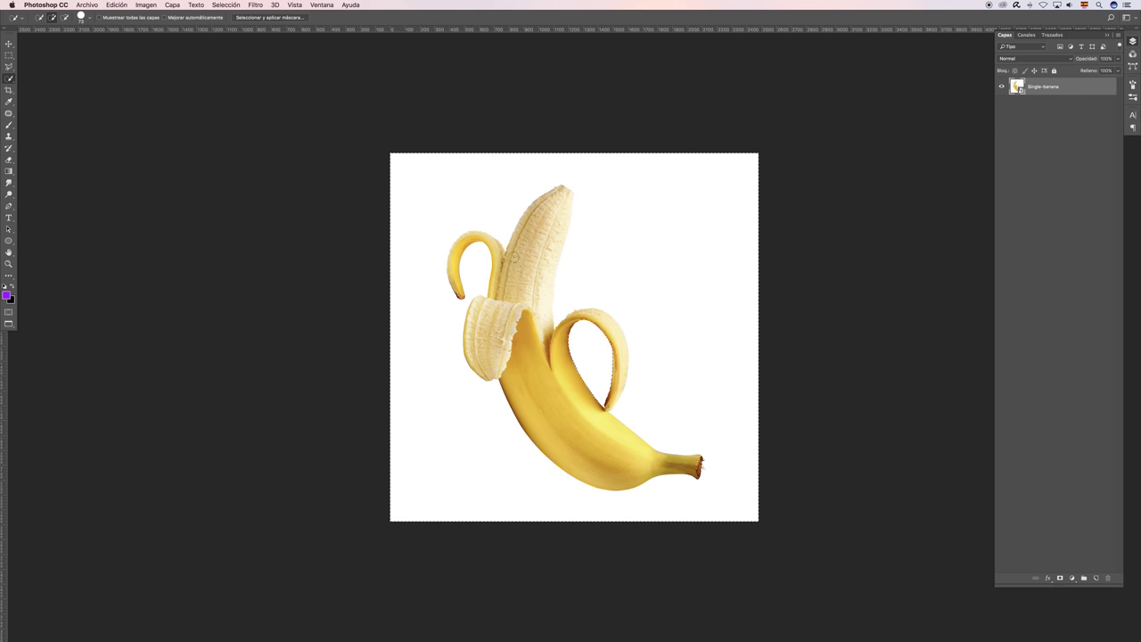
Deselect and repaint the banana selection with a smaller brush, starting along its top.
{"action": "key", "text": "ctrl+d"}
{"action": "left_click_drag", "start_coordinate": [515, 272], "coordinate": [500, 272]}
{"action": "left_click_drag", "start_coordinate": [538, 216], "coordinate": [533, 207]}
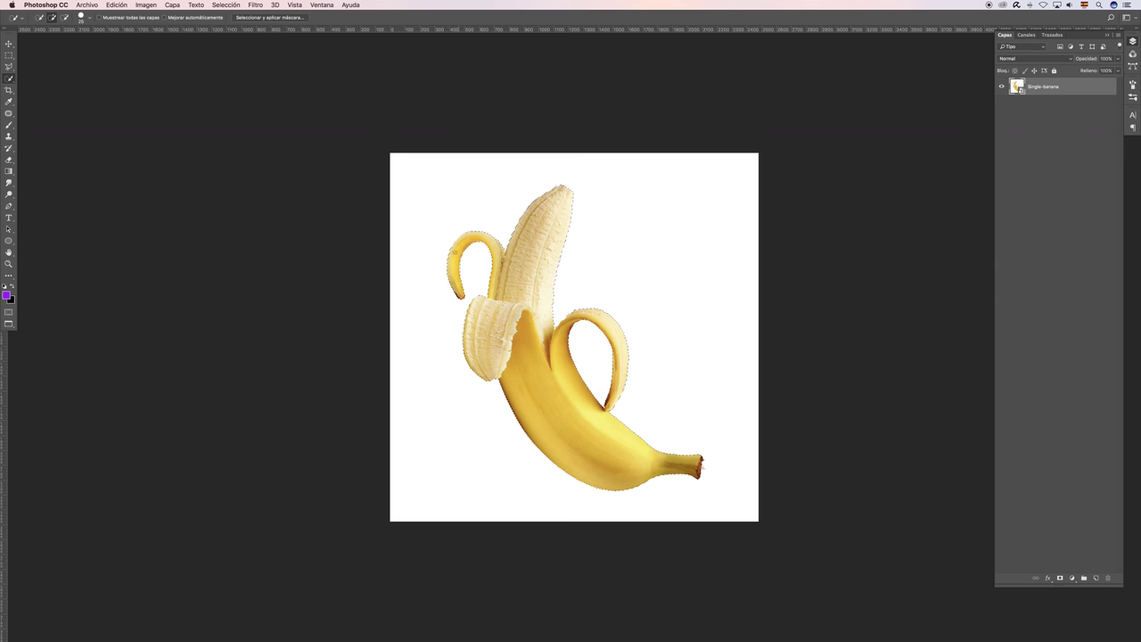
Zoom in on the banana's stem tip to check the selection edge there.
{"action": "key", "text": "z"}
{"action": "left_click_drag", "start_coordinate": [708, 473], "coordinate": [790, 502]}
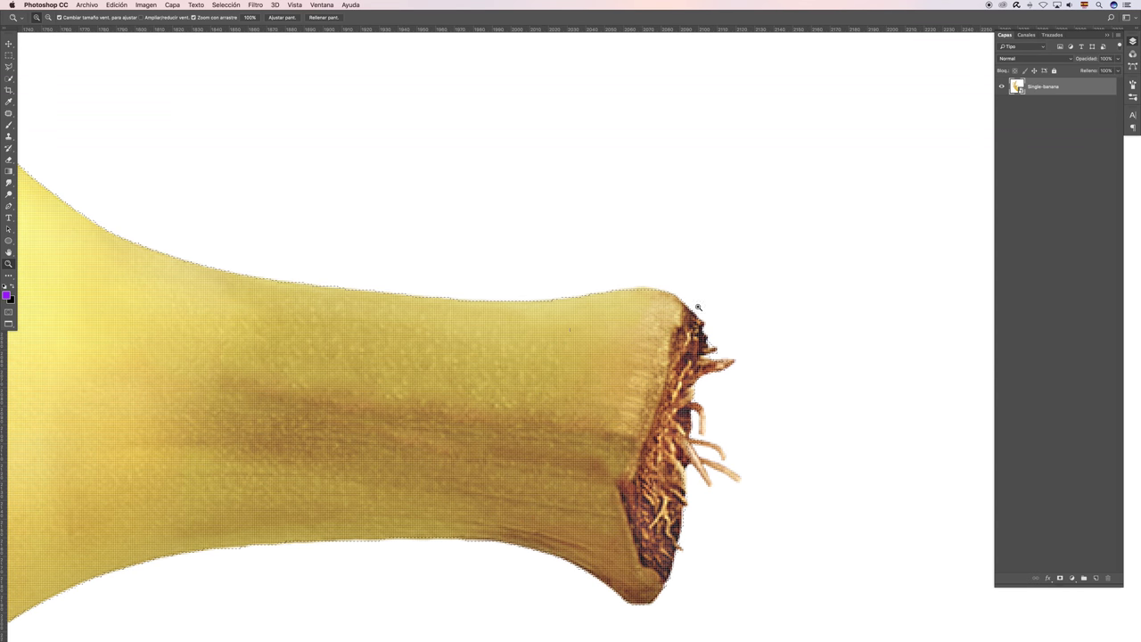
{"action": "left_click_drag", "start_coordinate": [356, 247], "coordinate": [240, 245]}
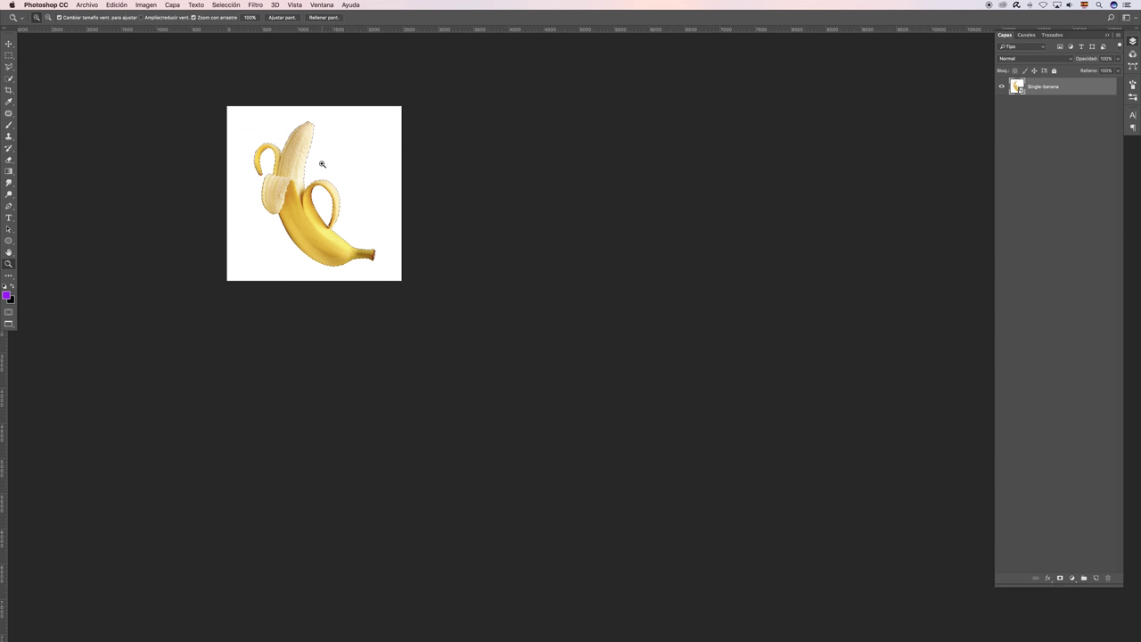
{"action": "left_click_drag", "start_coordinate": [342, 159], "coordinate": [345, 183]}
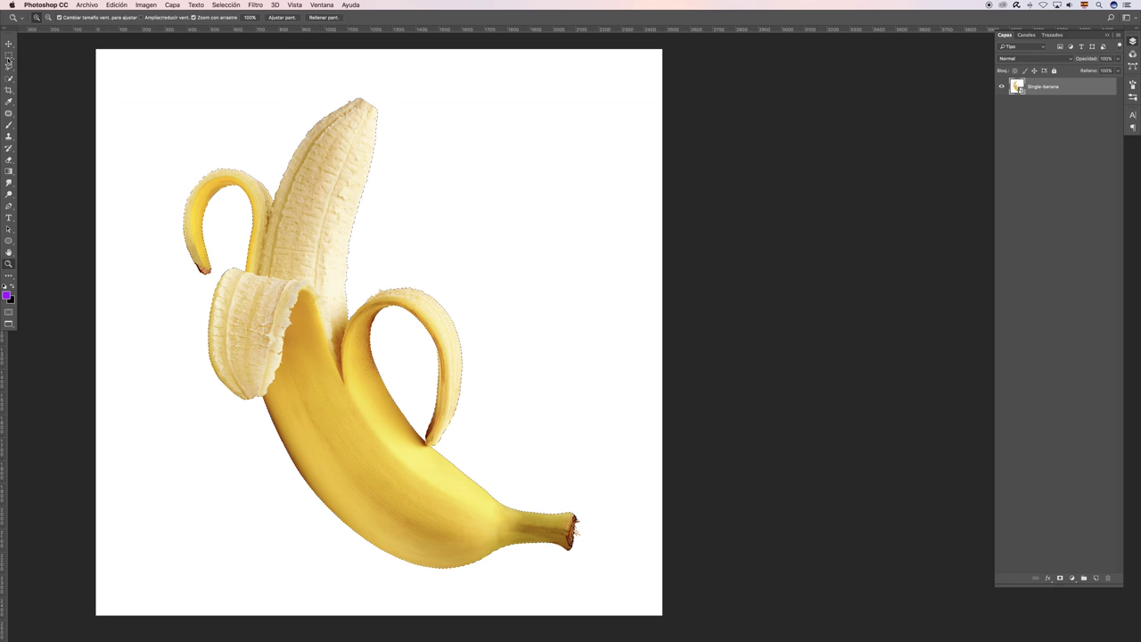
{"action": "left_click_drag", "start_coordinate": [580, 527], "coordinate": [625, 553]}
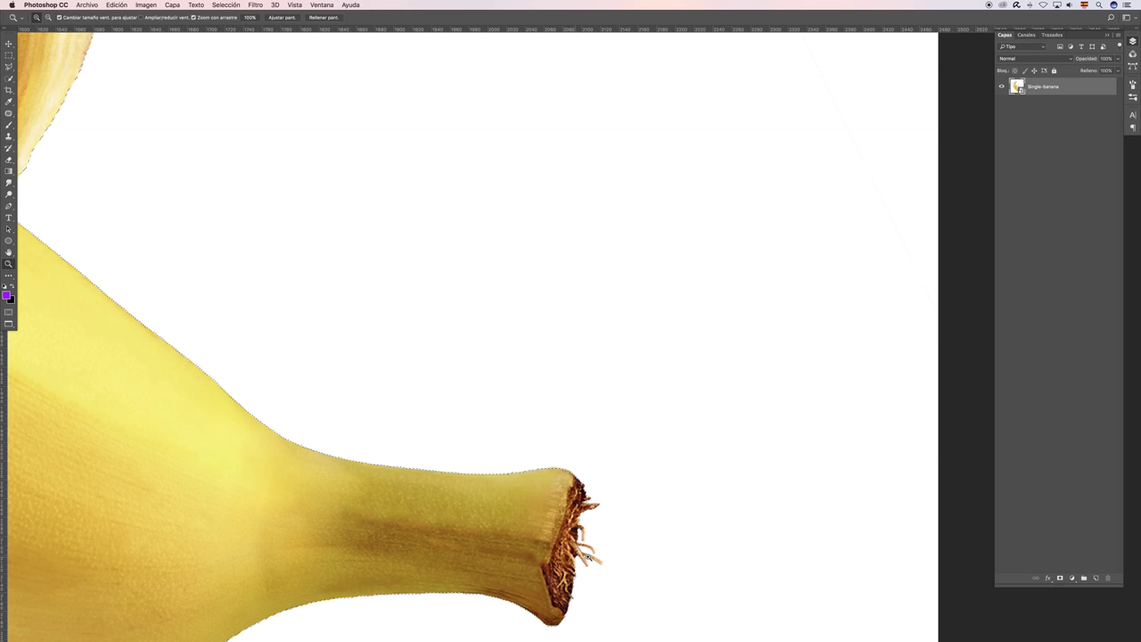
{"action": "left_click", "coordinate": [9, 67]}
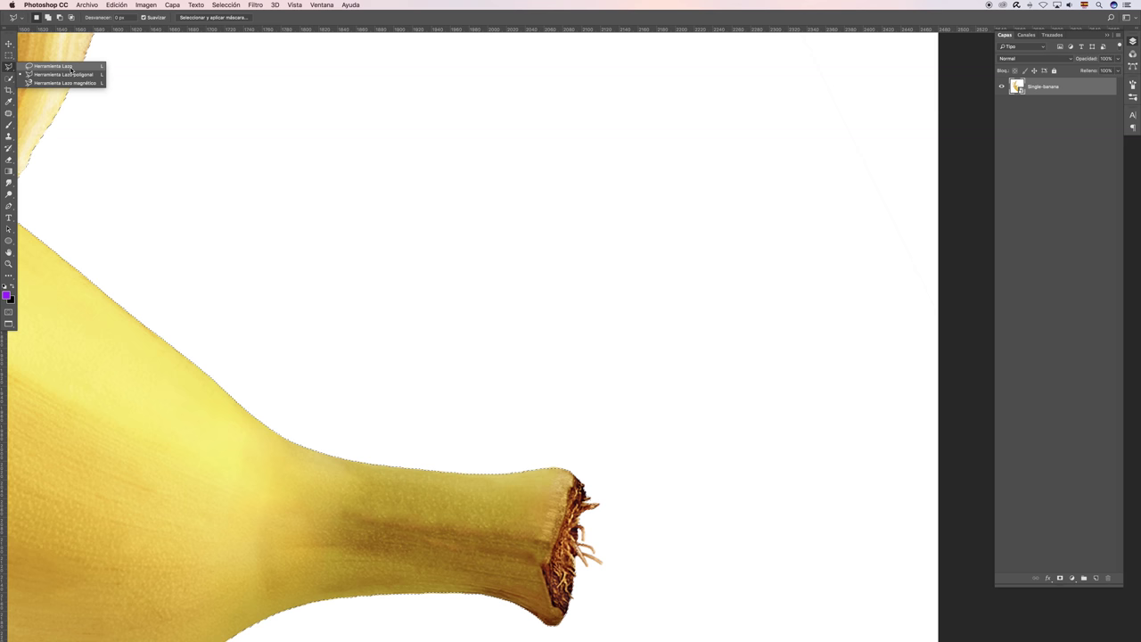
Switch to the Lasso Tool and undo a stray freehand selection near the stem.
{"action": "left_click", "coordinate": [71, 68]}
{"action": "scroll", "coordinate": [529, 413], "scroll_direction": "down", "scroll_amount": 5}
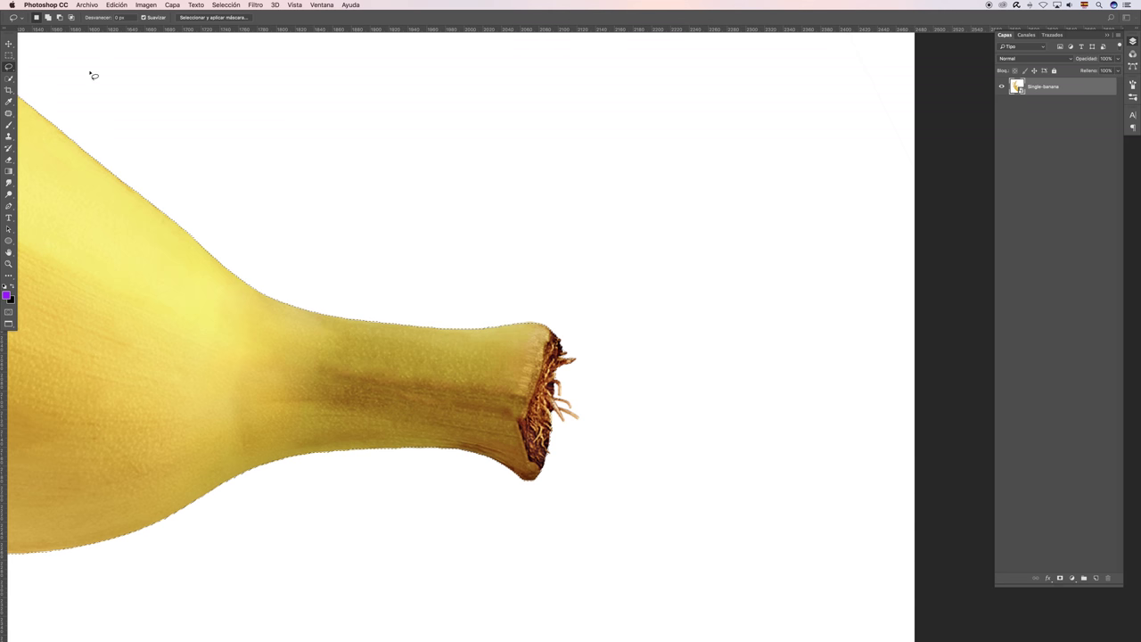
{"action": "mouse_move", "coordinate": [494, 139]}
{"action": "left_mouse_down"}
{"action": "mouse_move", "coordinate": [493, 178]}
{"action": "mouse_move", "coordinate": [519, 145]}
{"action": "left_mouse_up"}
{"action": "key", "text": "super+z"}
Change the Lasso selection mode in the options bar and zoom closer on the stem tip.
{"action": "left_click", "coordinate": [48, 18]}
{"action": "scroll", "coordinate": [560, 347], "scroll_direction": "up", "scroll_amount": 2}
{"action": "scroll", "coordinate": [612, 311], "scroll_direction": "up", "scroll_amount": 2}
{"action": "scroll", "coordinate": [612, 298], "scroll_direction": "up", "scroll_amount": 2}
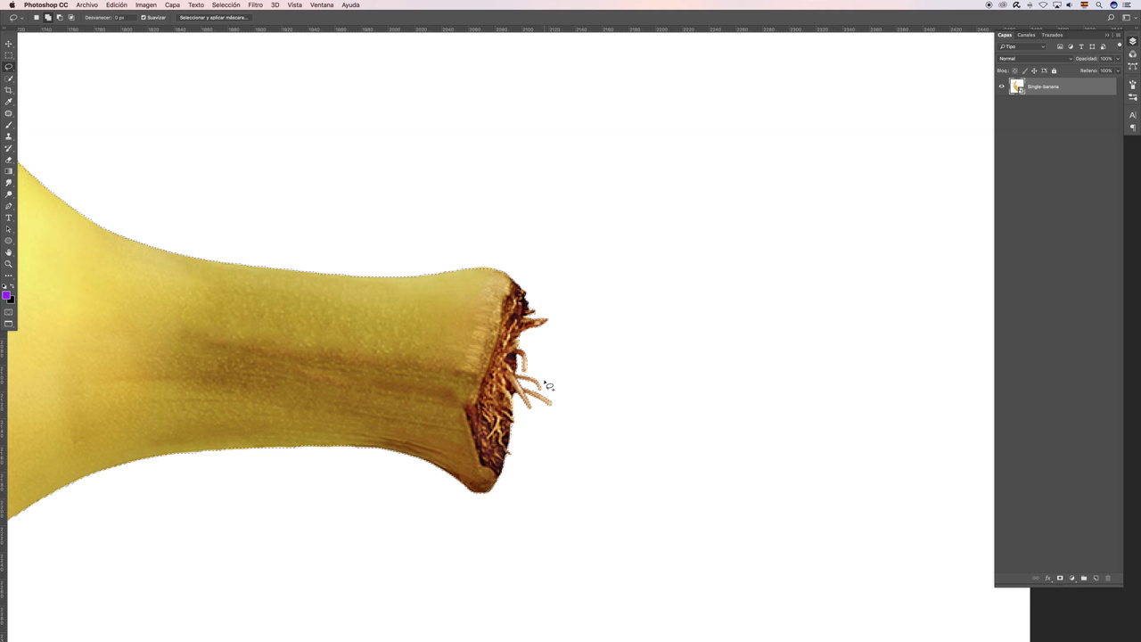
{"action": "key", "text": "super+plus"}
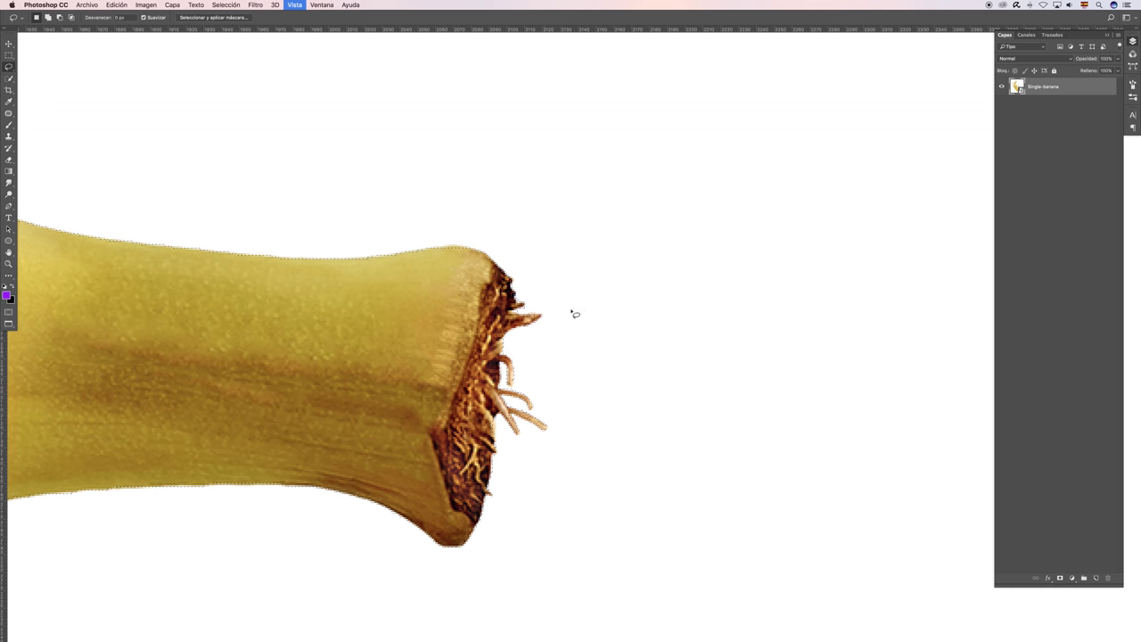
Magnify the stem tip and lasso its stray fibres into the banana selection.
{"action": "key", "text": "z"}
{"action": "left_click", "coordinate": [575, 401]}
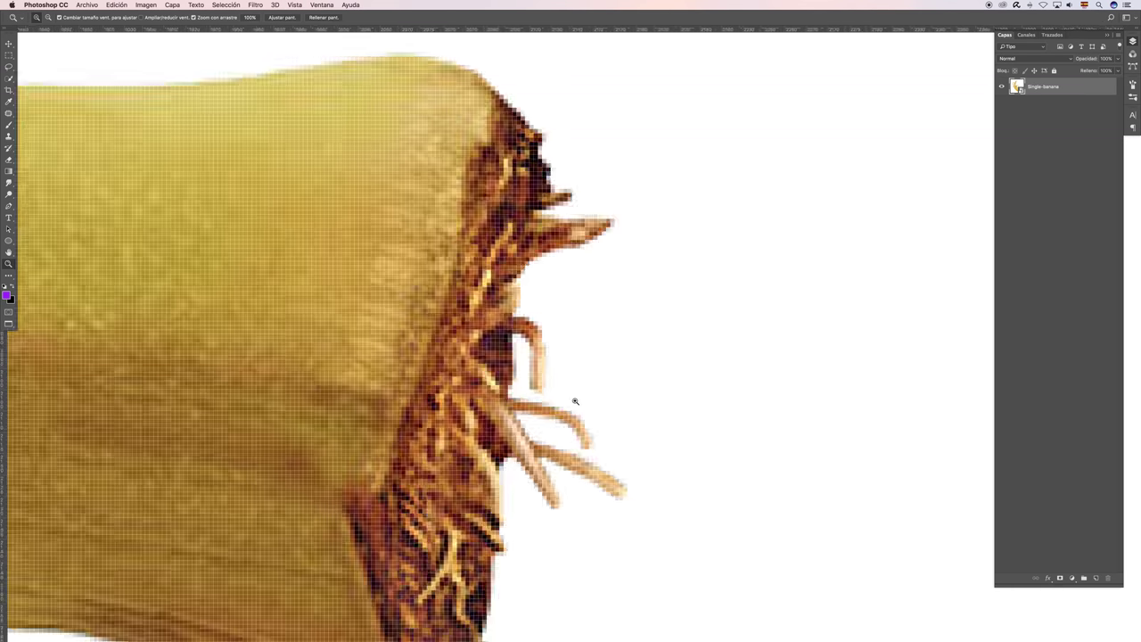
{"action": "scroll", "coordinate": [562, 357], "scroll_direction": "down", "scroll_amount": 2}
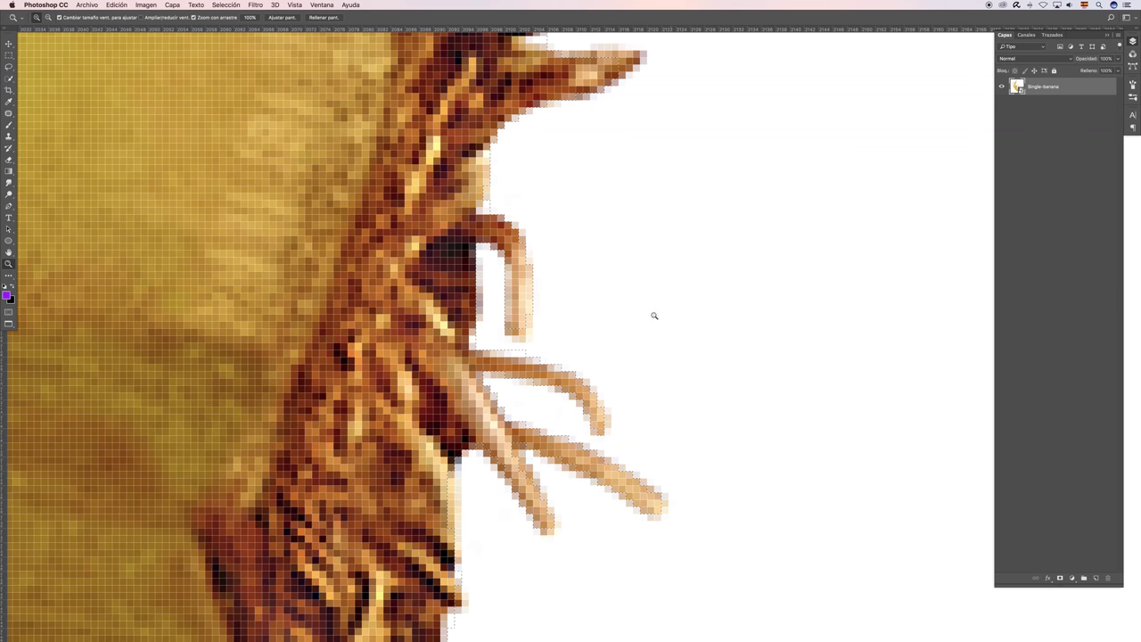
{"action": "key", "text": "l"}
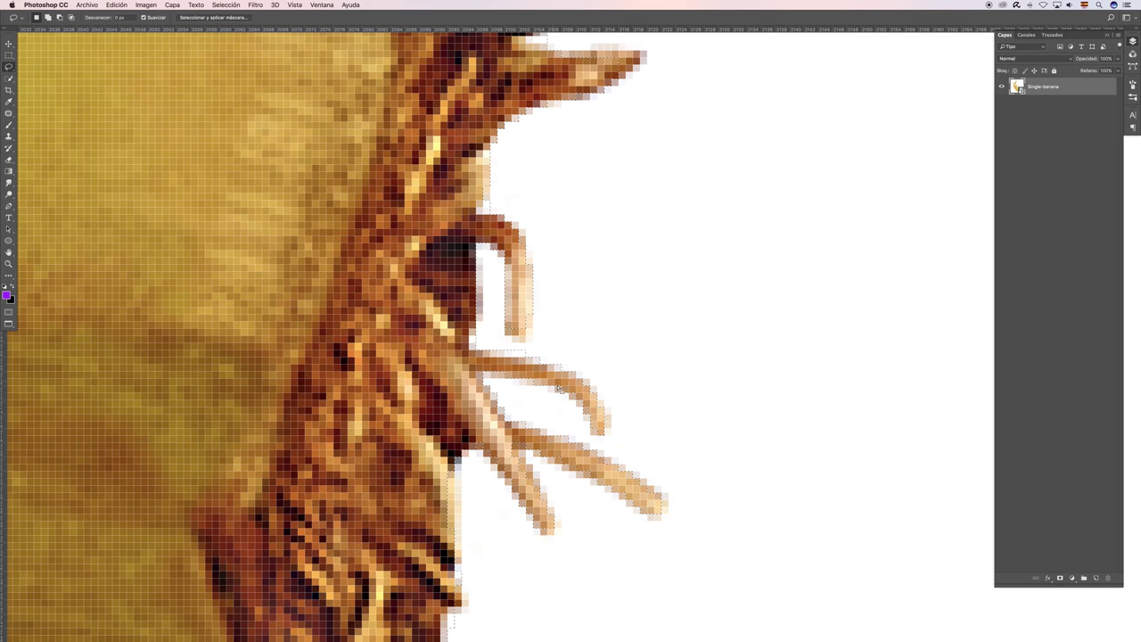
{"action": "left_click_drag", "start_coordinate": [550, 353], "coordinate": [555, 368]}
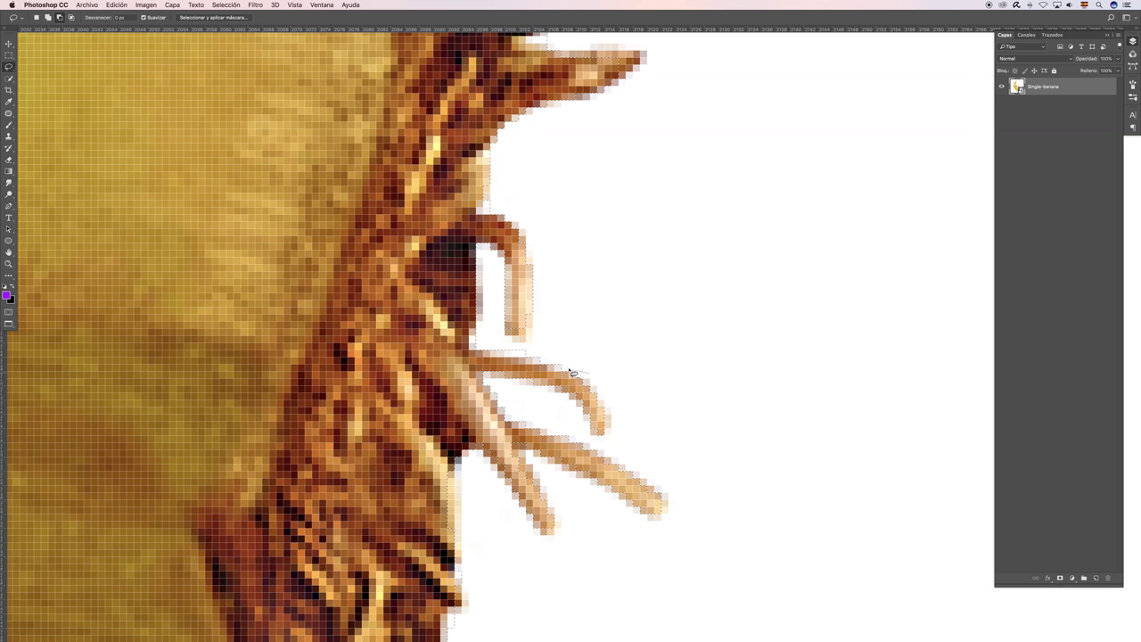
{"action": "mouse_move", "coordinate": [534, 361]}
{"action": "left_mouse_down"}
{"action": "mouse_move", "coordinate": [512, 357]}
{"action": "mouse_move", "coordinate": [587, 356]}
{"action": "left_mouse_up"}
{"action": "left_click_drag", "start_coordinate": [526, 155], "coordinate": [502, 336]}
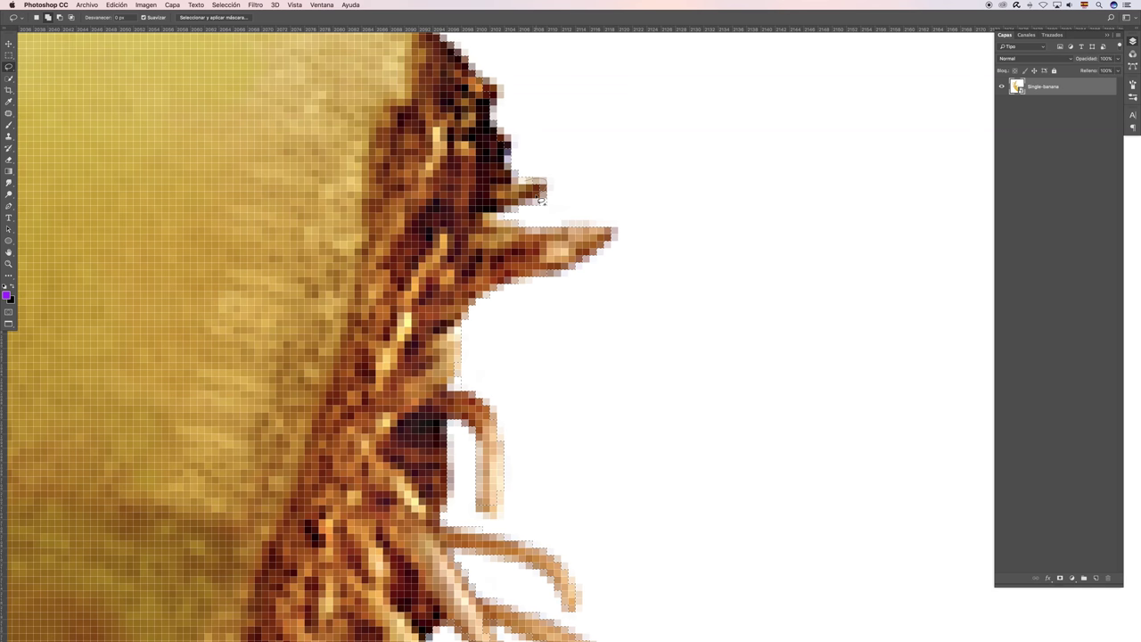
{"action": "key", "text": "super+minus"}
{"action": "key", "text": "super+minus"}
{"action": "key", "text": "super+minus"}
{"action": "key", "text": "super+minus"}
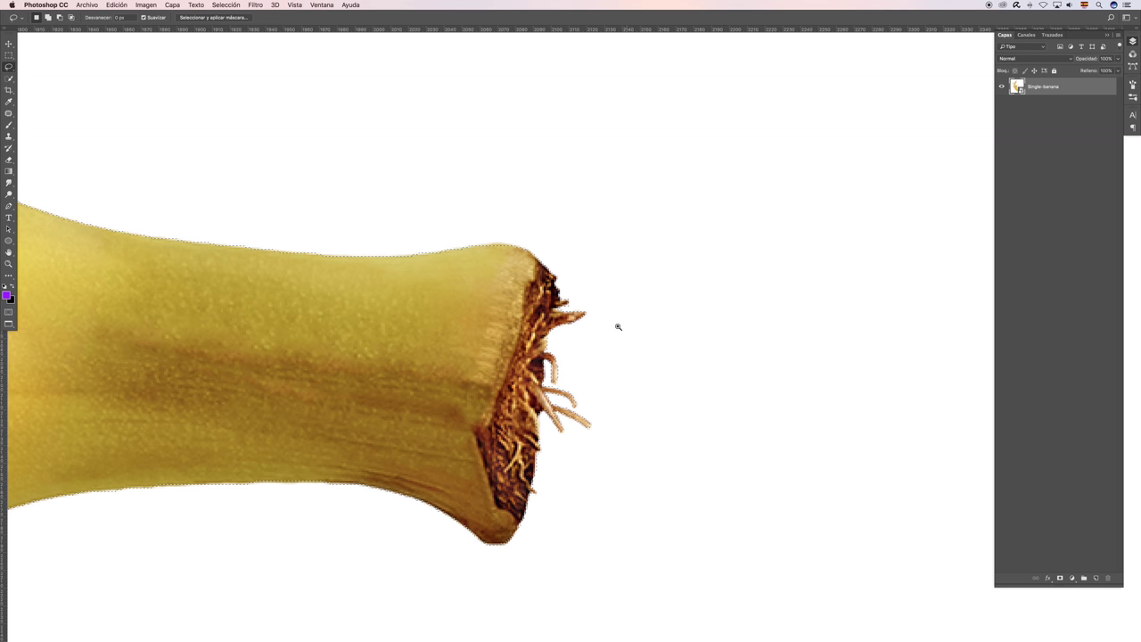
{"action": "scroll", "coordinate": [545, 414], "scroll_direction": "up", "scroll_amount": 3}
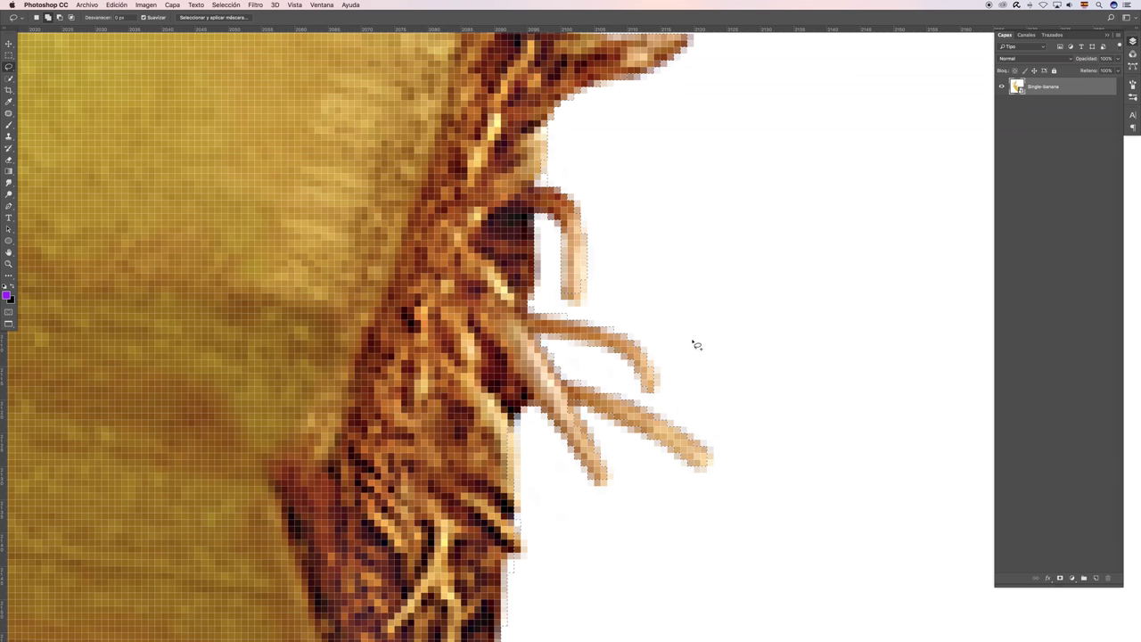
{"action": "key", "text": "super+minus"}
{"action": "key", "text": "super+minus"}
Add the fibre at the tip's lower edge to the selection, then zoom back out to the whole image.
{"action": "key", "text": "z"}
{"action": "left_click_drag", "start_coordinate": [543, 466], "coordinate": [617, 446]}
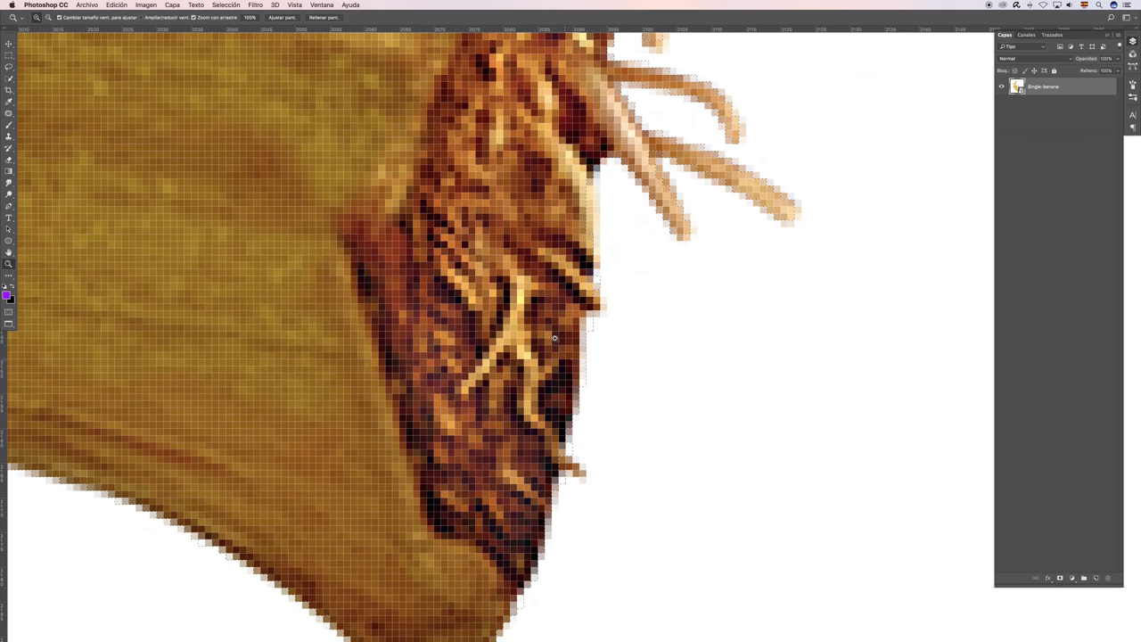
{"action": "key", "text": "l"}
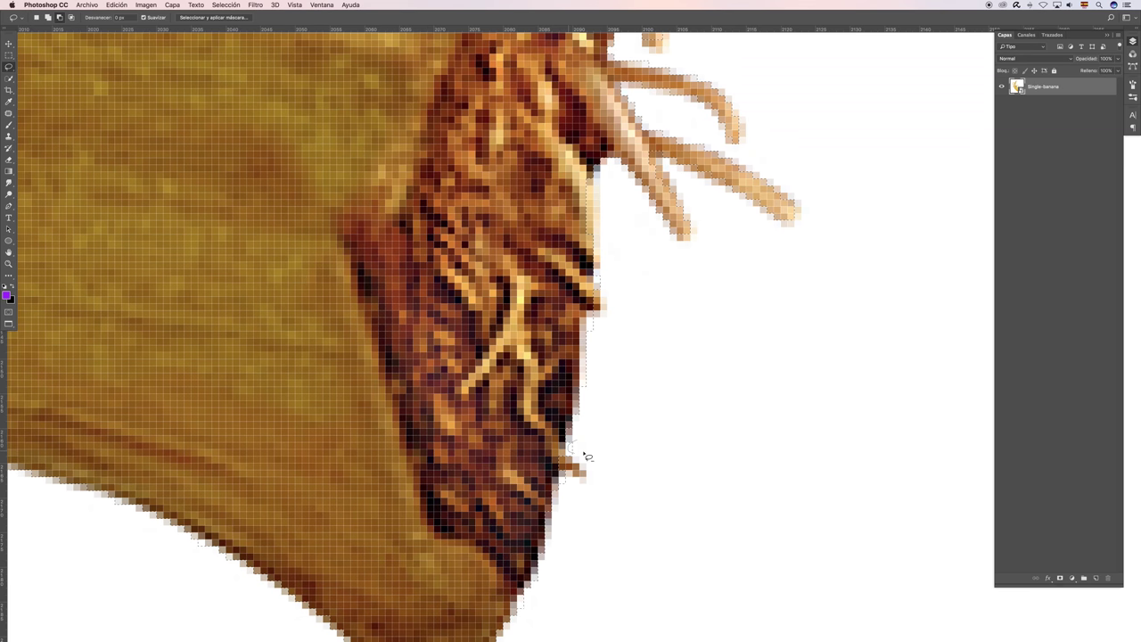
{"action": "left_click_drag", "start_coordinate": [588, 467], "coordinate": [582, 480]}
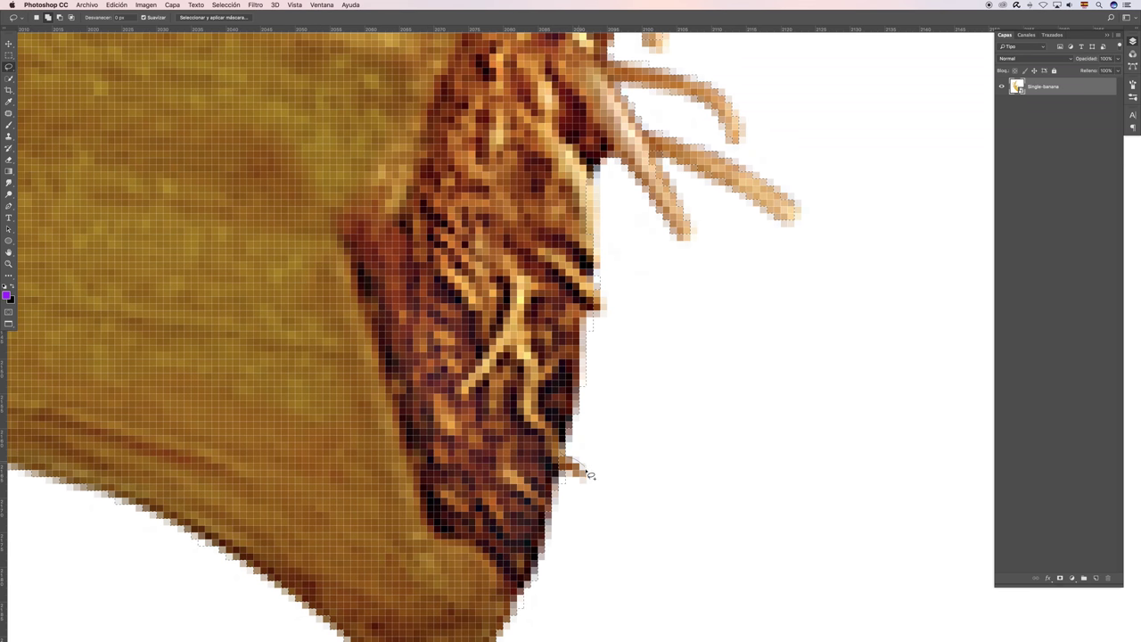
{"action": "left_click_drag", "start_coordinate": [582, 481], "coordinate": [571, 479]}
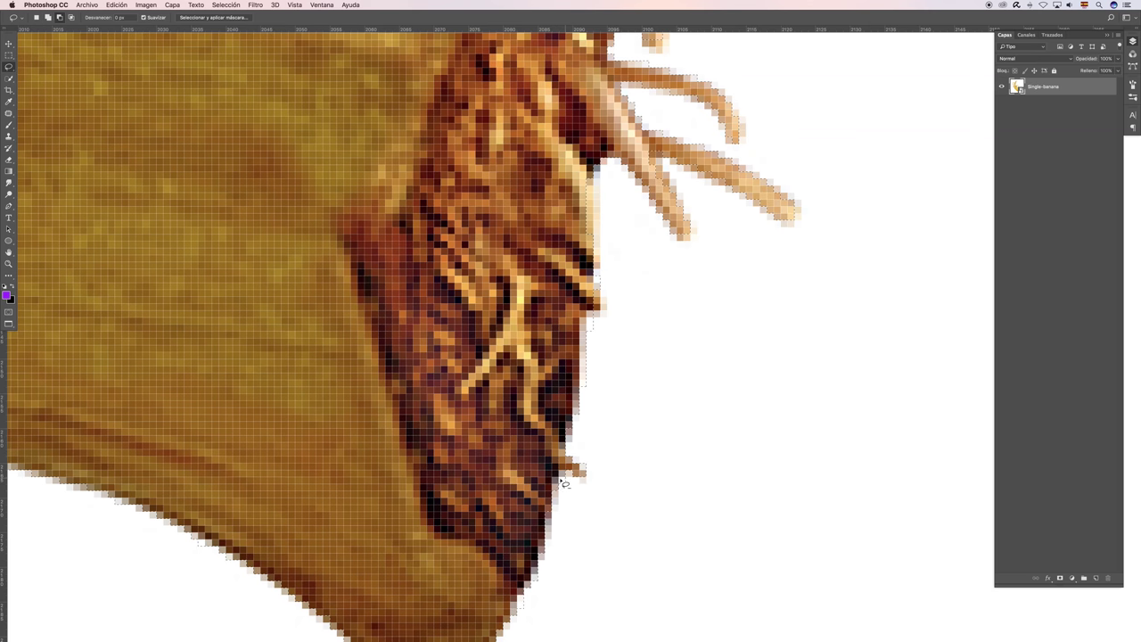
{"action": "key", "text": "super+minus"}
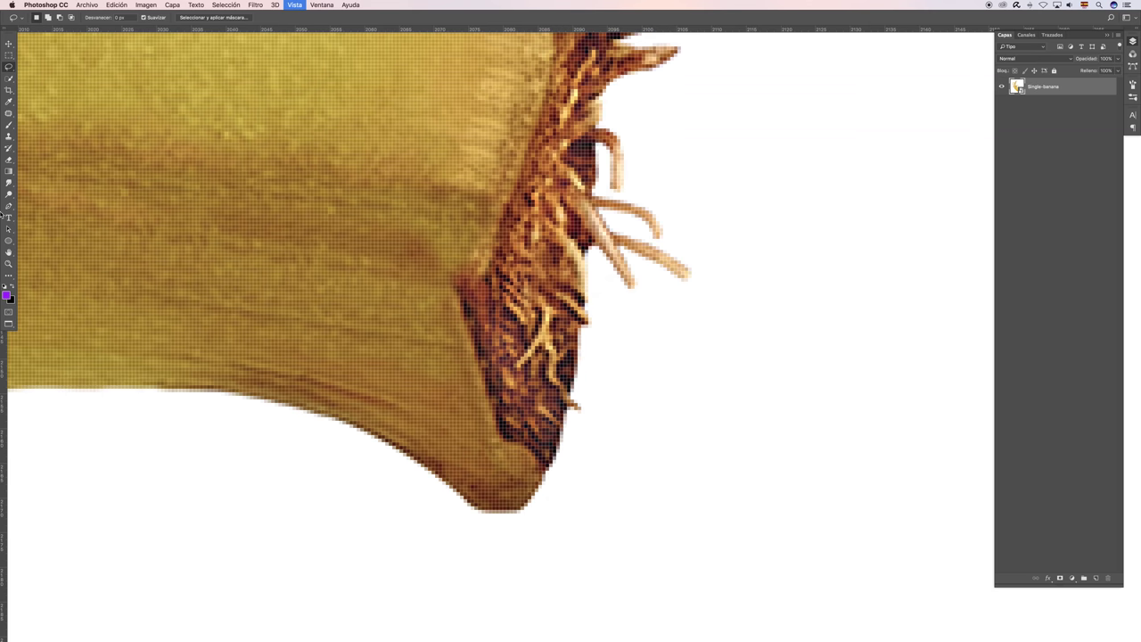
{"action": "key", "text": "super+minus"}
{"action": "key", "text": "super+minus"}
{"action": "key", "text": "super+minus"}
{"action": "key", "text": "super+minus"}
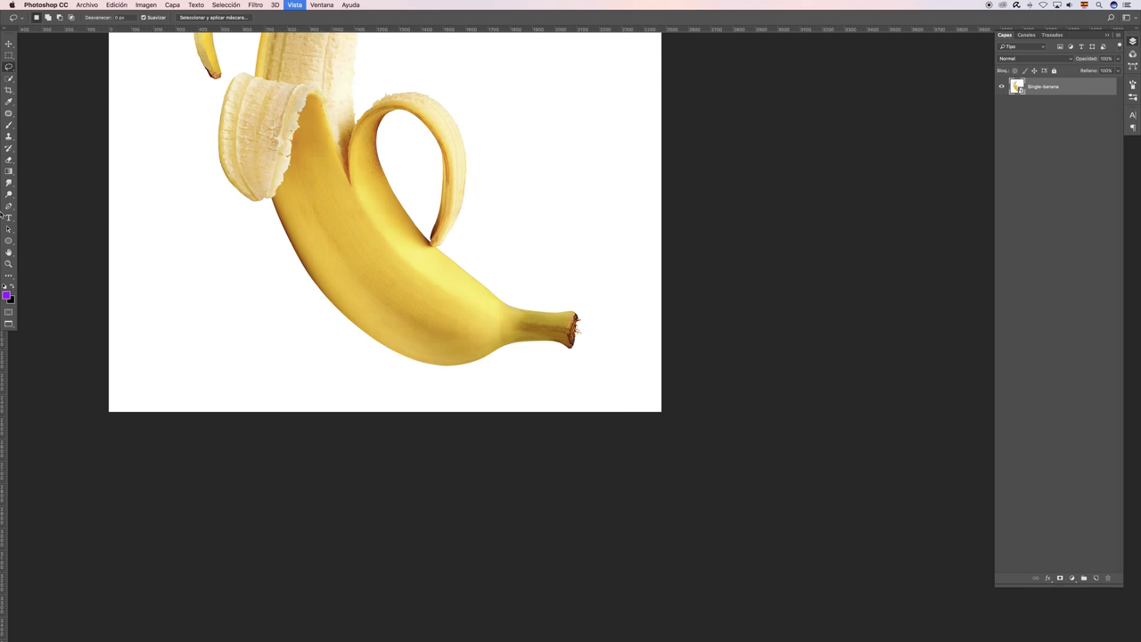
{"action": "key", "text": "super+minus"}
{"action": "scroll", "coordinate": [457, 188], "scroll_direction": "up", "scroll_amount": 3}
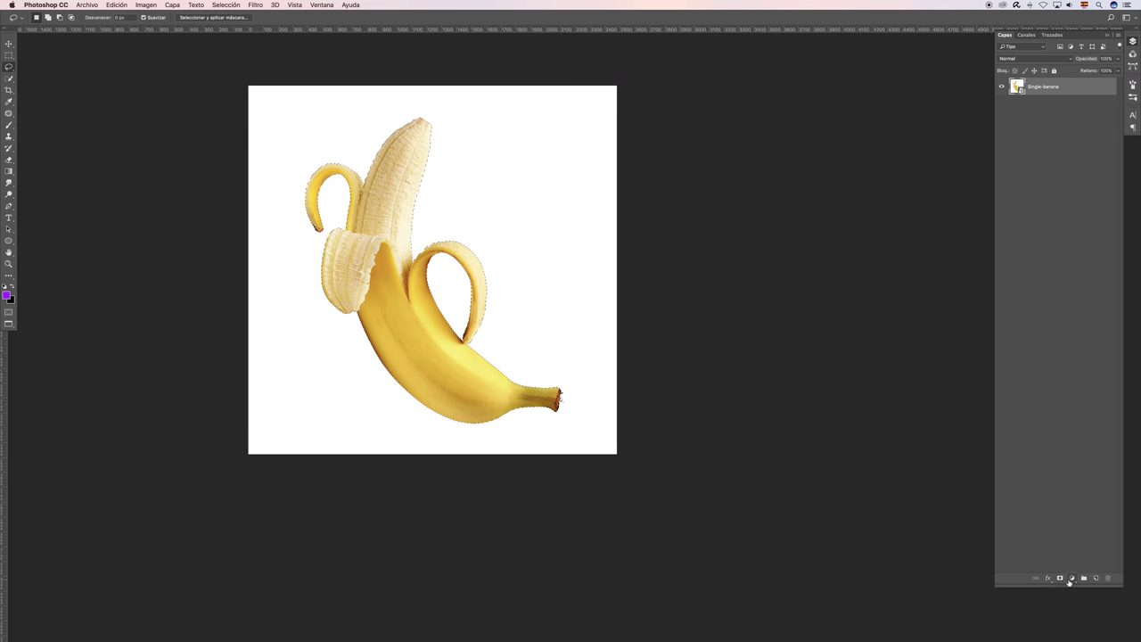
Mask the banana layer from its selection, duplicate it, and delete the copy's mask.
{"action": "left_click", "coordinate": [1060, 579]}
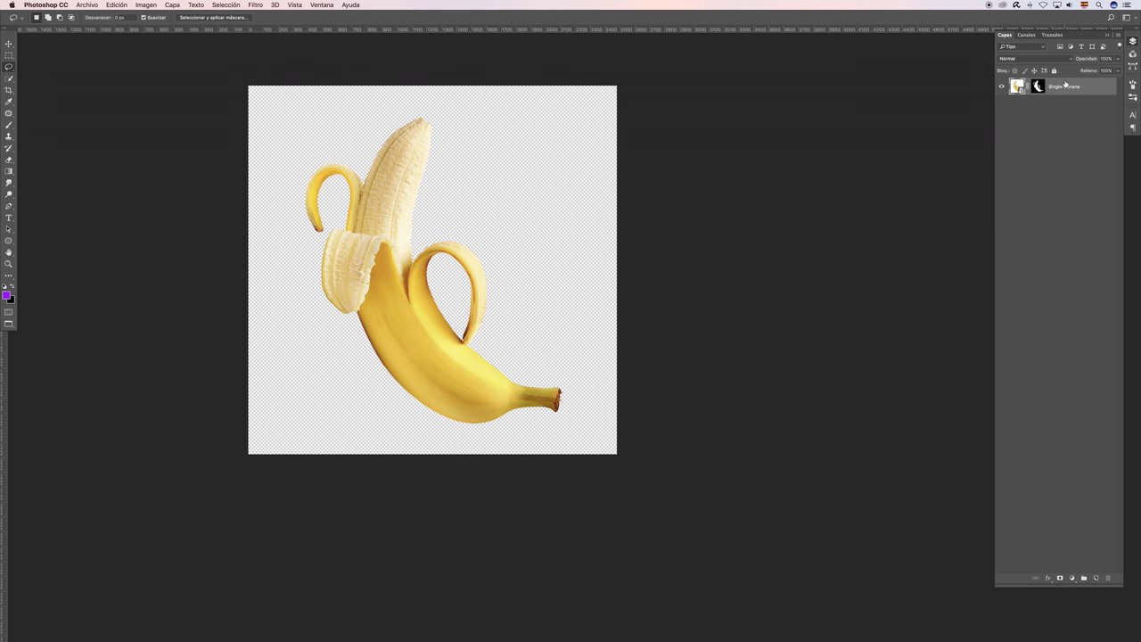
{"action": "key", "text": "ctrl+j"}
{"action": "left_click_drag", "start_coordinate": [1039, 88], "coordinate": [1110, 577]}
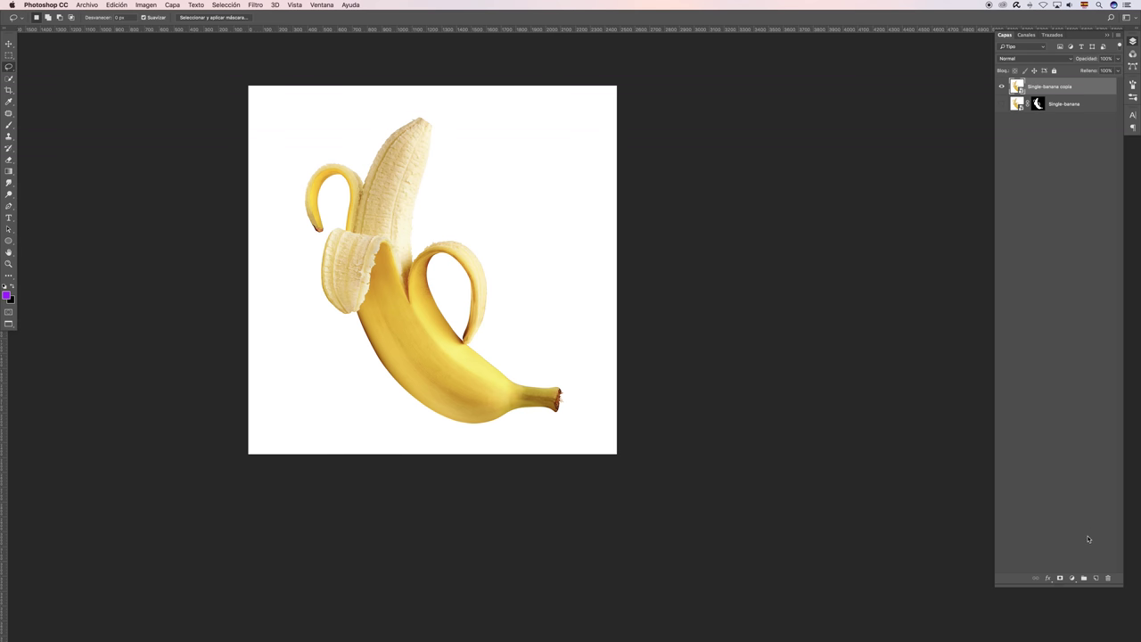
Add a blank mask to Single-banana copia and Magic Wand-select the white background.
{"action": "left_click", "coordinate": [1060, 580]}
{"action": "left_click", "coordinate": [9, 78]}
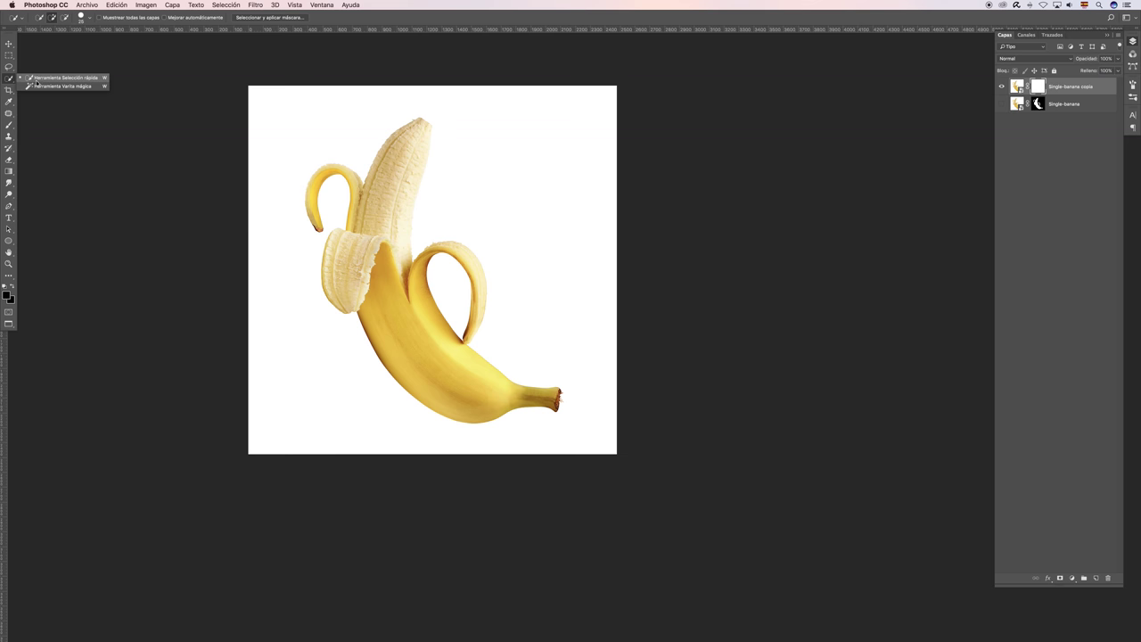
{"action": "left_click", "coordinate": [54, 90]}
{"action": "left_click", "coordinate": [316, 119]}
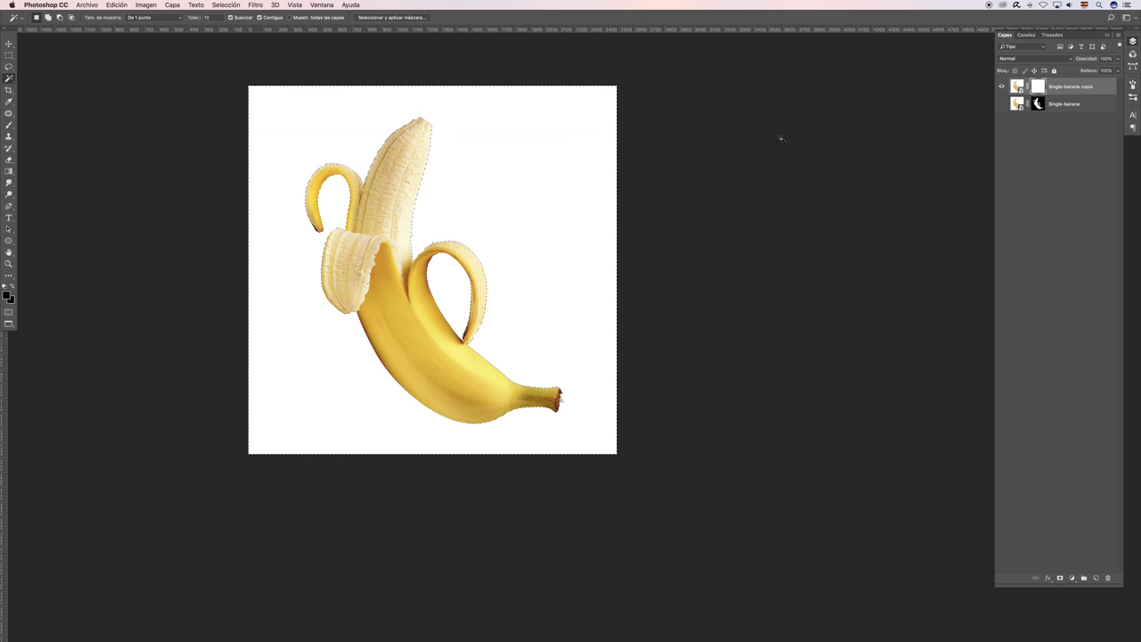
Paint the selected background black on the mask with the Brush, then deselect.
{"action": "key", "text": "b"}
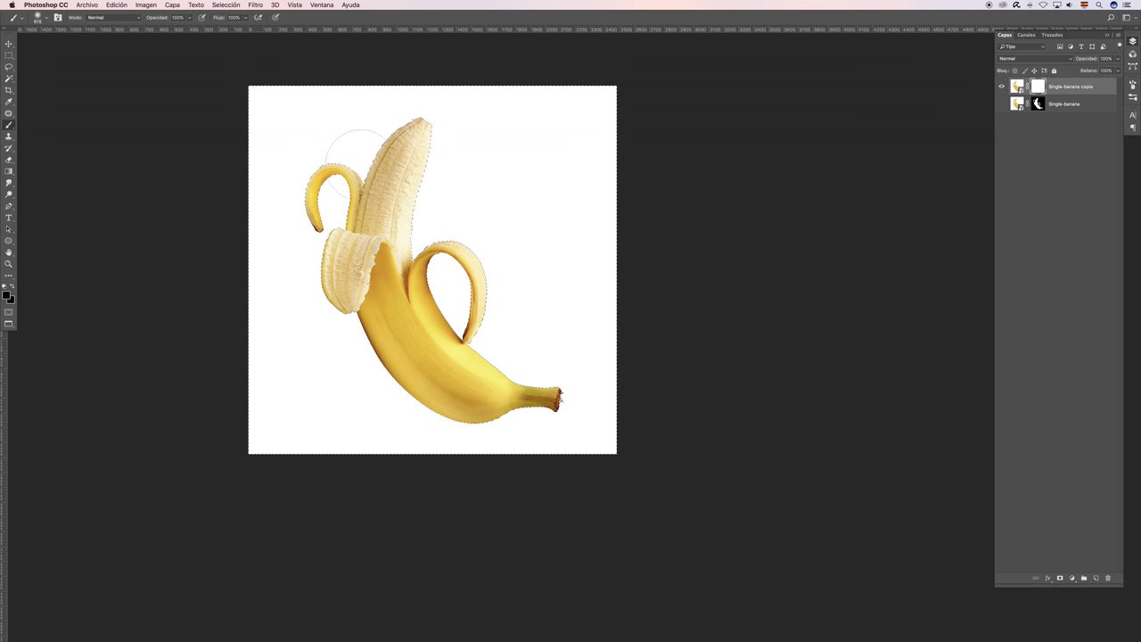
{"action": "left_click", "coordinate": [7, 295]}
{"action": "left_click_drag", "start_coordinate": [775, 349], "coordinate": [710, 386]}
{"action": "left_click", "coordinate": [954, 249]}
{"action": "left_click", "coordinate": [7, 296]}
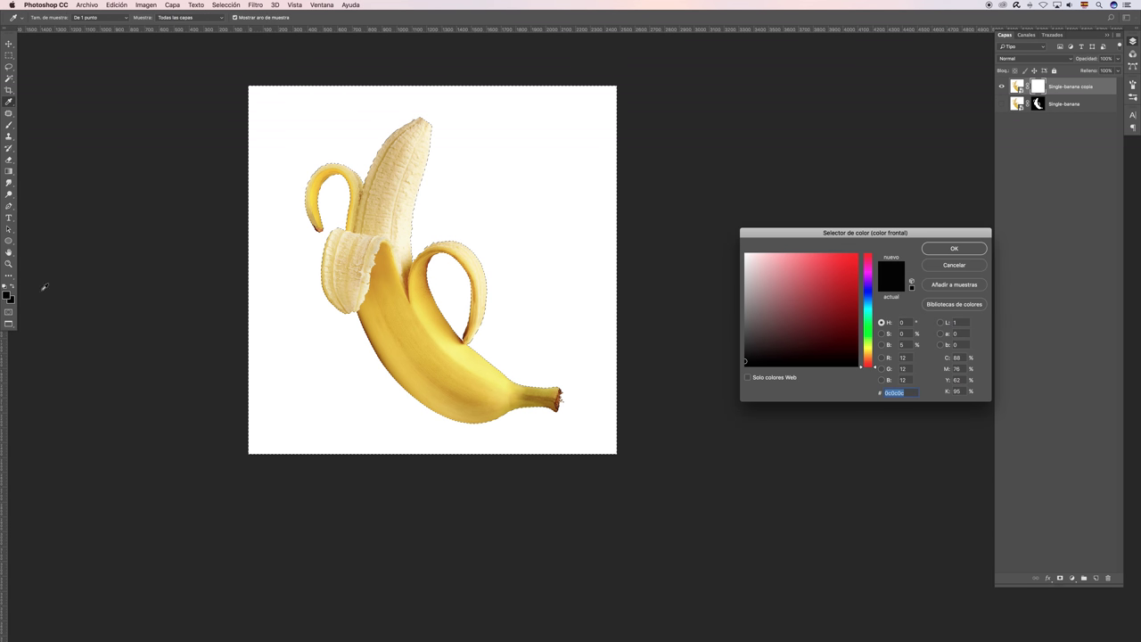
{"action": "left_click_drag", "start_coordinate": [746, 363], "coordinate": [736, 375]}
{"action": "left_click", "coordinate": [940, 251]}
{"action": "key", "text": "b"}
{"action": "mouse_move", "coordinate": [615, 357]}
{"action": "left_mouse_down"}
{"action": "mouse_move", "coordinate": [663, 201]}
{"action": "mouse_move", "coordinate": [583, 133]}
{"action": "mouse_move", "coordinate": [530, 112]}
{"action": "mouse_move", "coordinate": [334, 133]}
{"action": "mouse_move", "coordinate": [316, 55]}
{"action": "left_mouse_up"}
{"action": "mouse_move", "coordinate": [365, 105]}
{"action": "left_mouse_down"}
{"action": "mouse_move", "coordinate": [280, 237]}
{"action": "mouse_move", "coordinate": [285, 357]}
{"action": "mouse_move", "coordinate": [499, 412]}
{"action": "mouse_move", "coordinate": [463, 438]}
{"action": "left_mouse_up"}
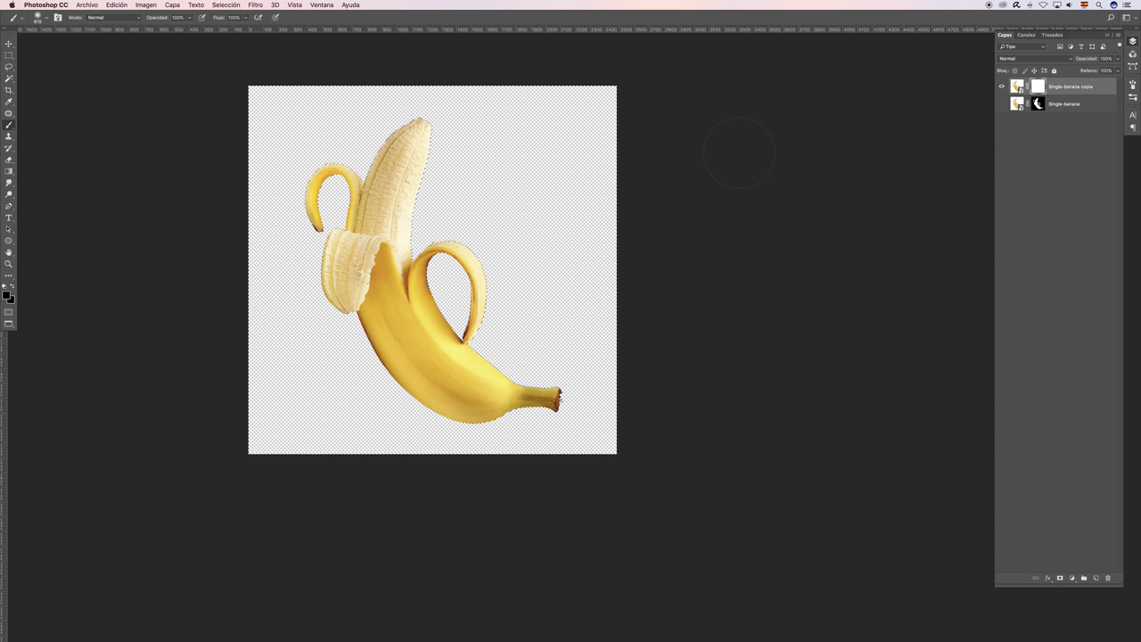
{"action": "key", "text": "ctrl+d"}
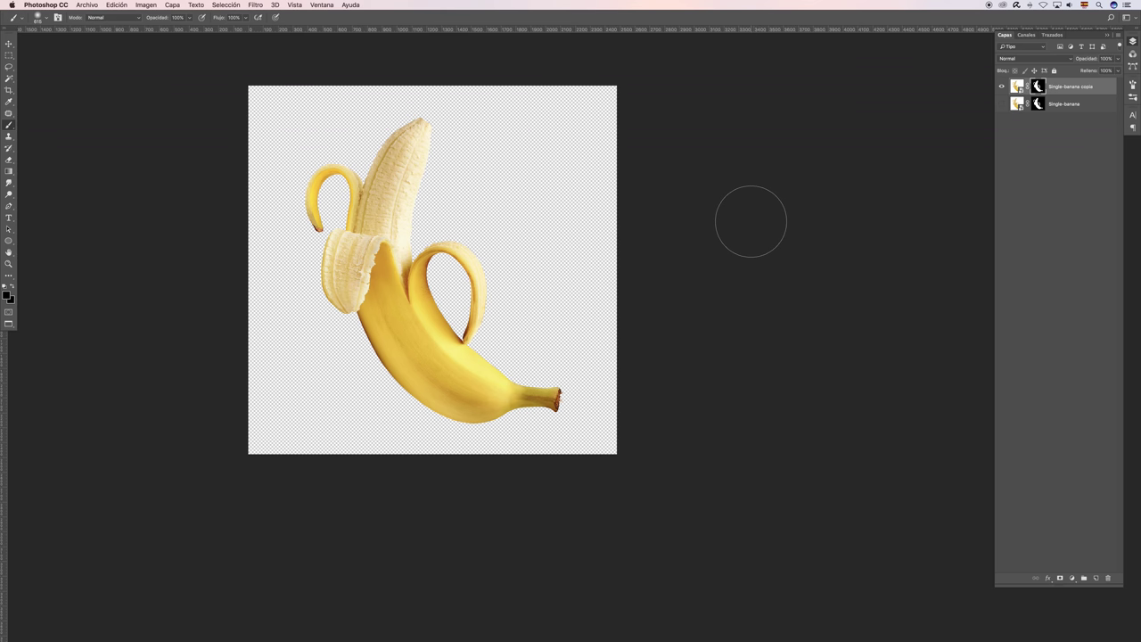